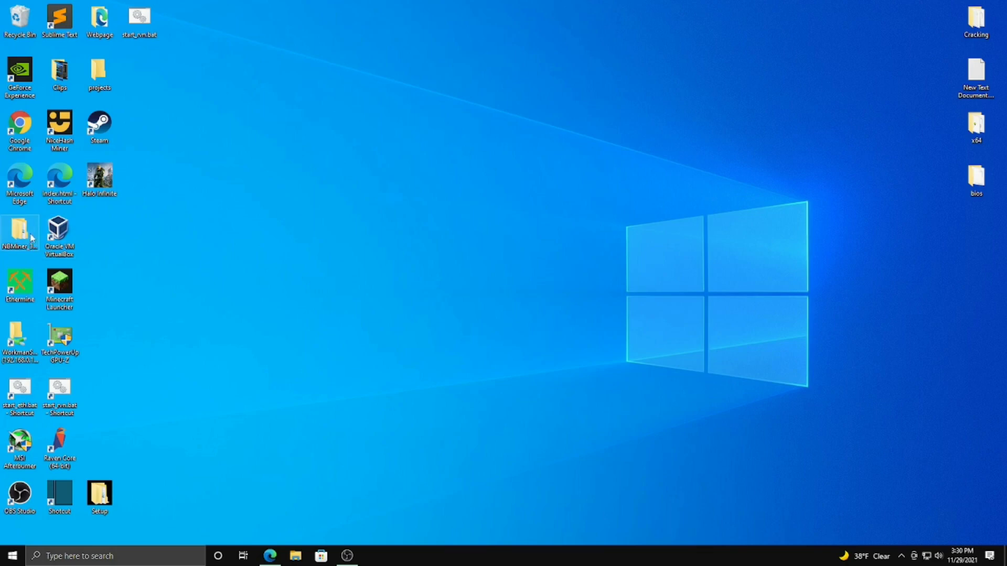
Open start_rvn.bat for editing from the NBMiner_Win folder inside the NBMiner_39.7_Win desktop folder
double_click(31, 237)
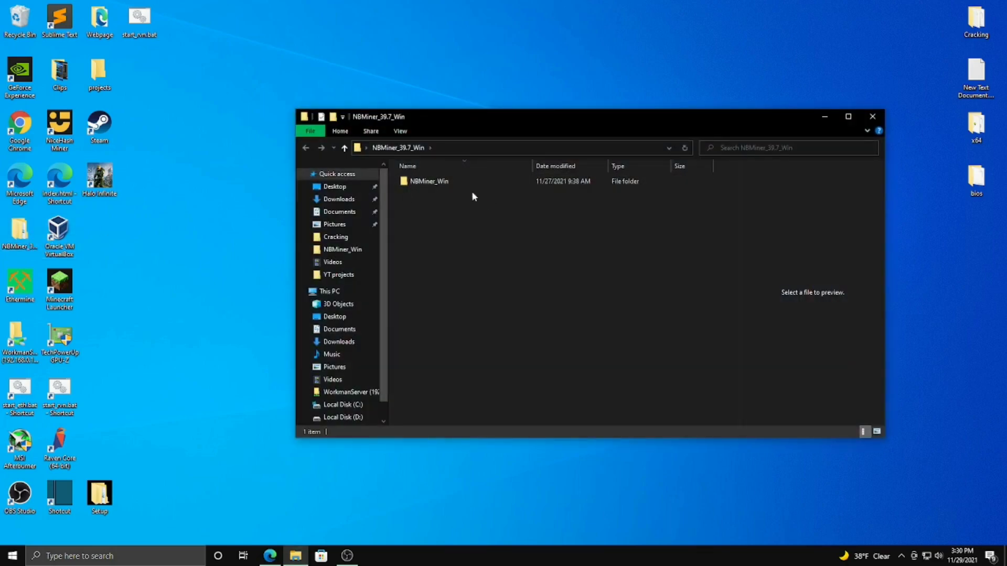
double_click(415, 182)
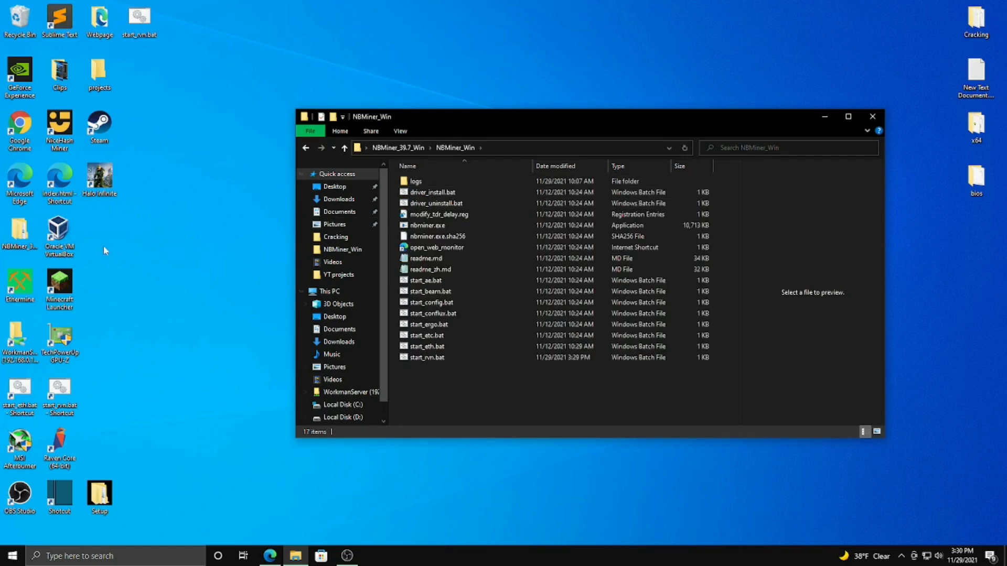
click(438, 358)
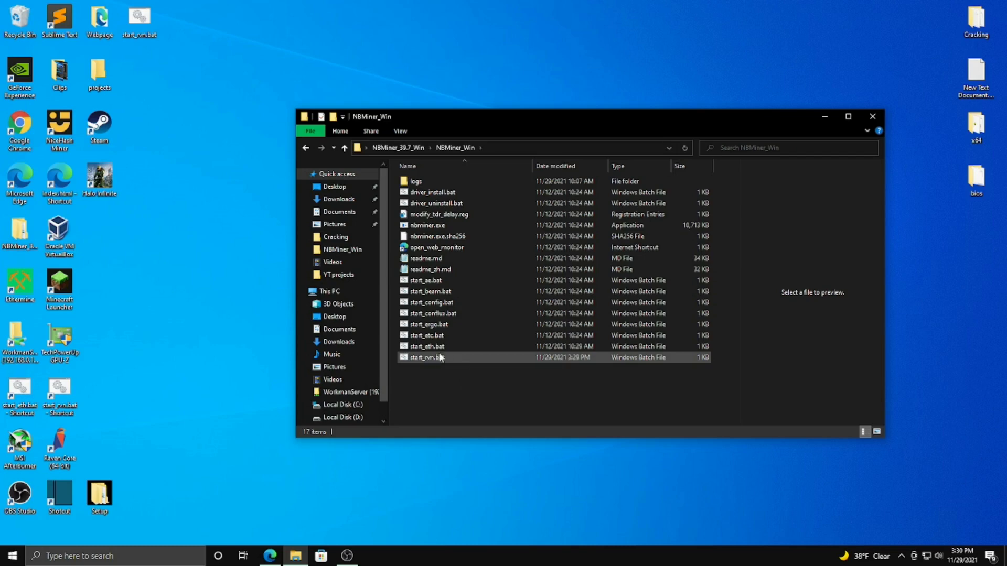
click(417, 347)
right_click(417, 347)
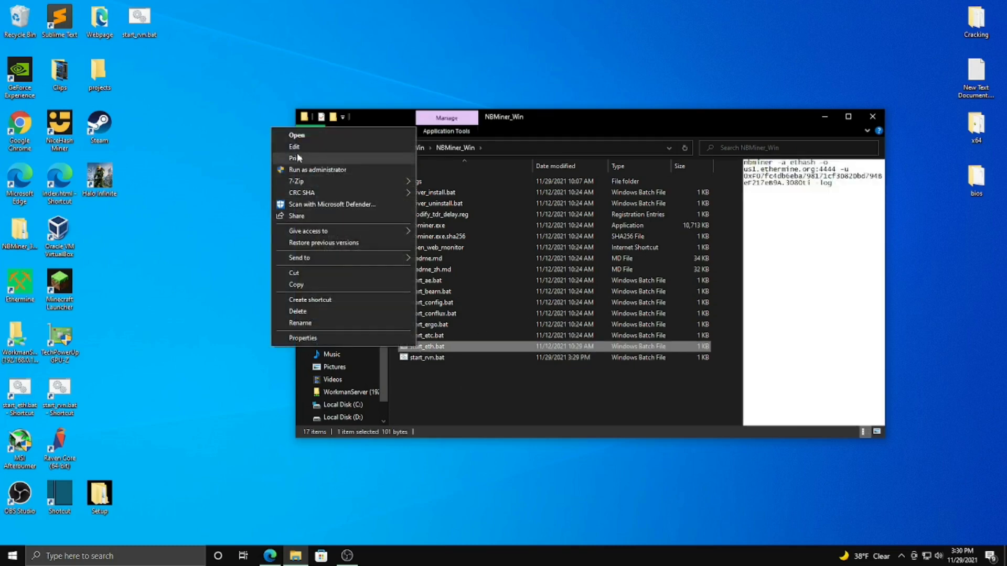
click(459, 407)
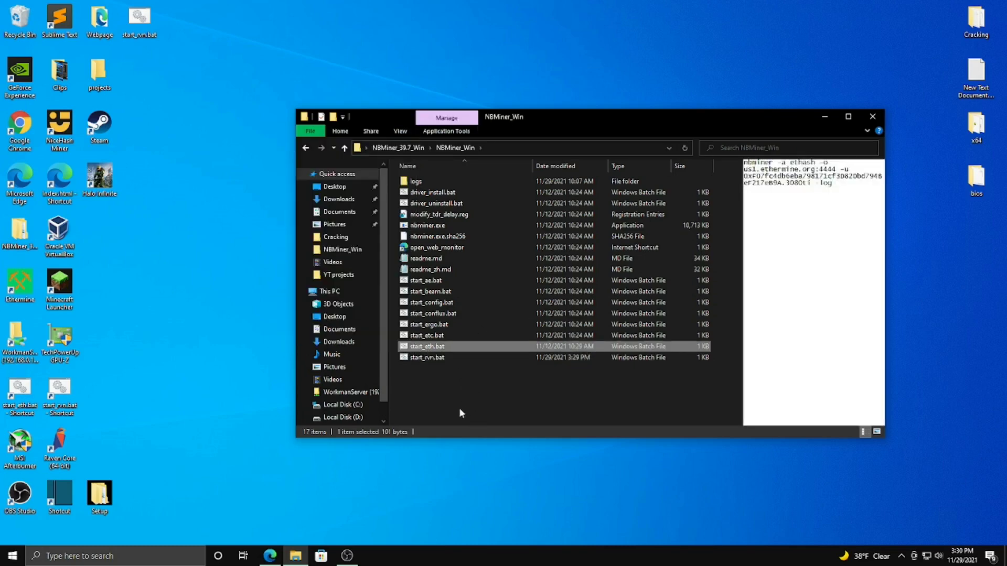
right_click(418, 358)
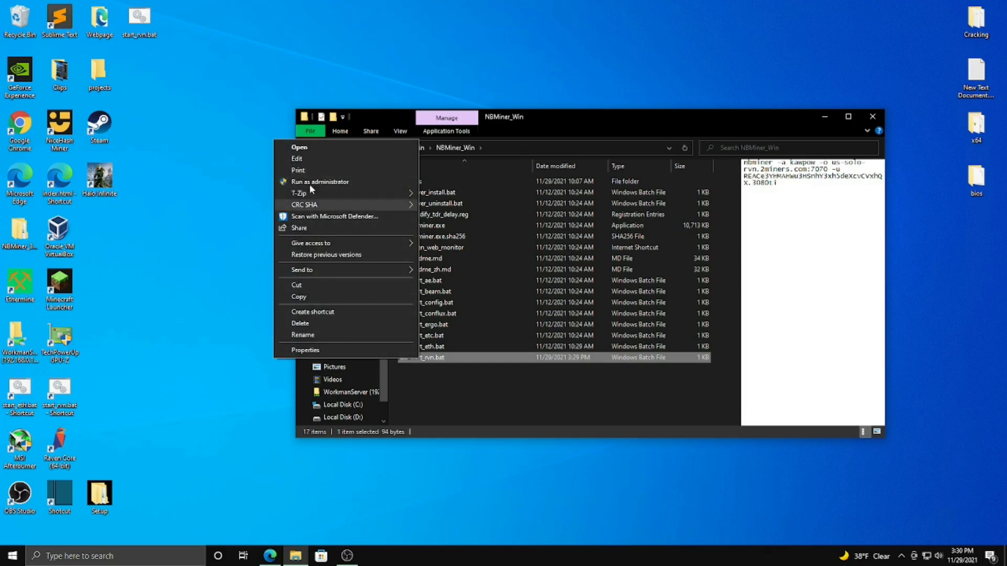
click(298, 159)
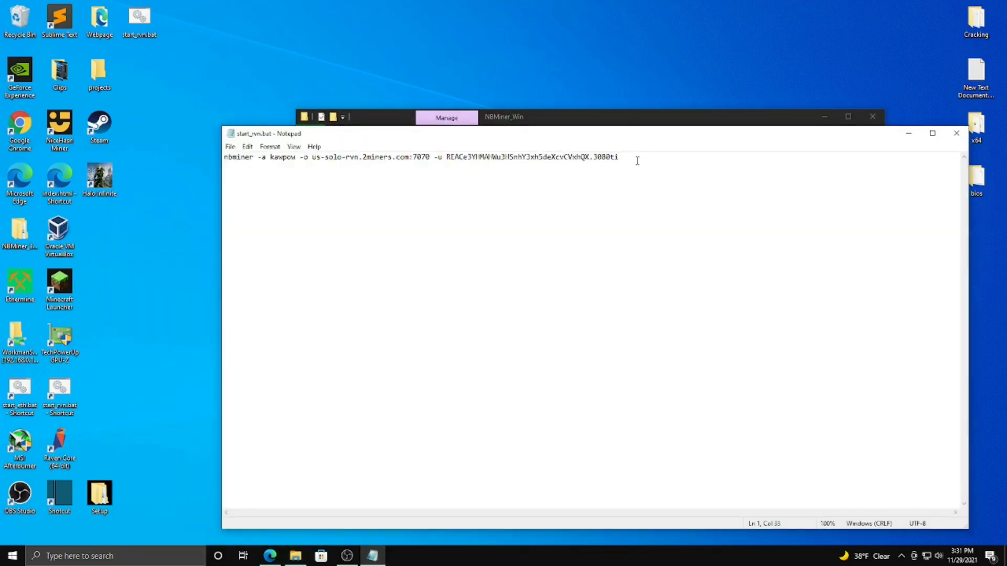
Highlight the pool server address us-solo-rvn.2miners.com:7070 in start_rvn.bat to examine it
drag(507, 148, 539, 126)
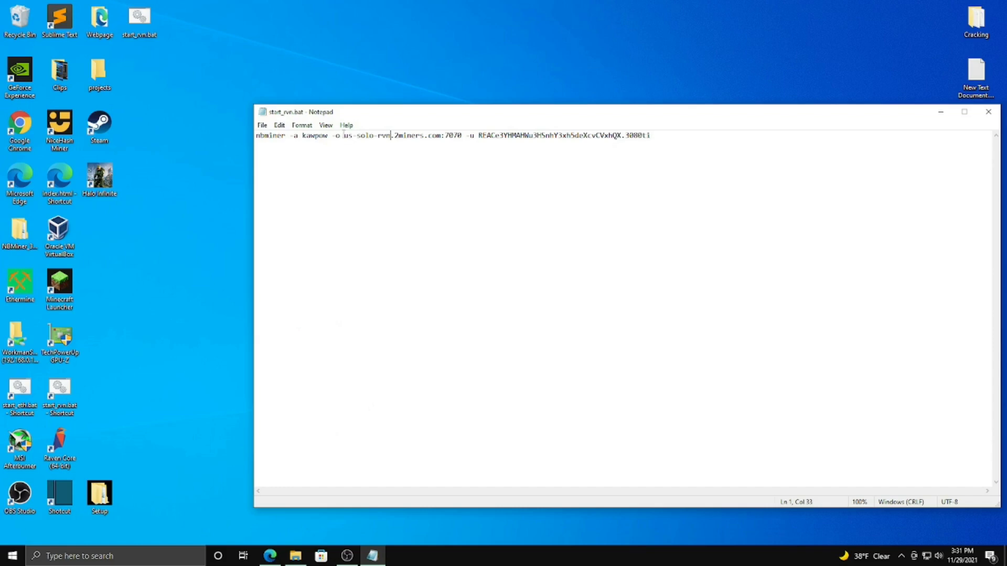
drag(345, 137, 462, 139)
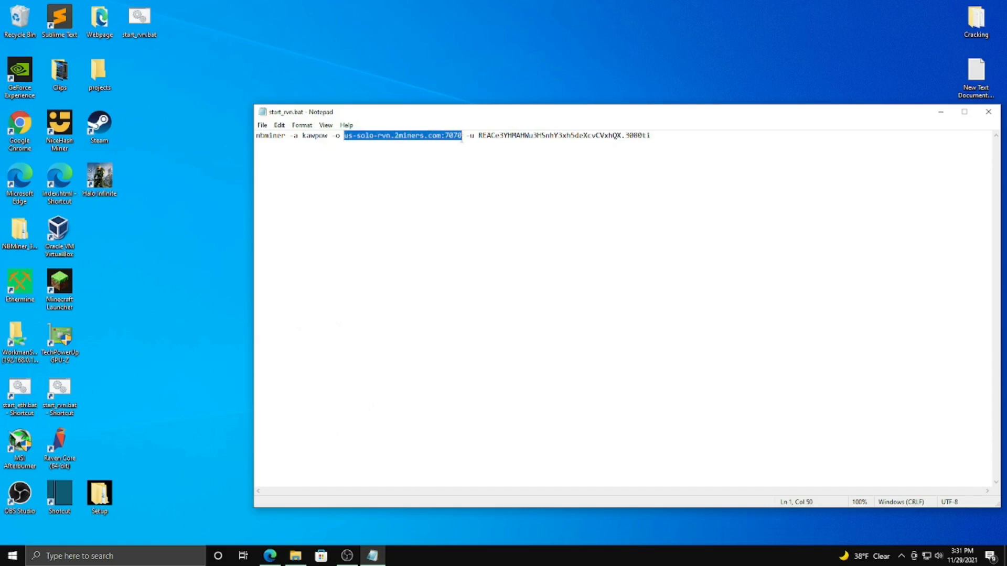
click(442, 134)
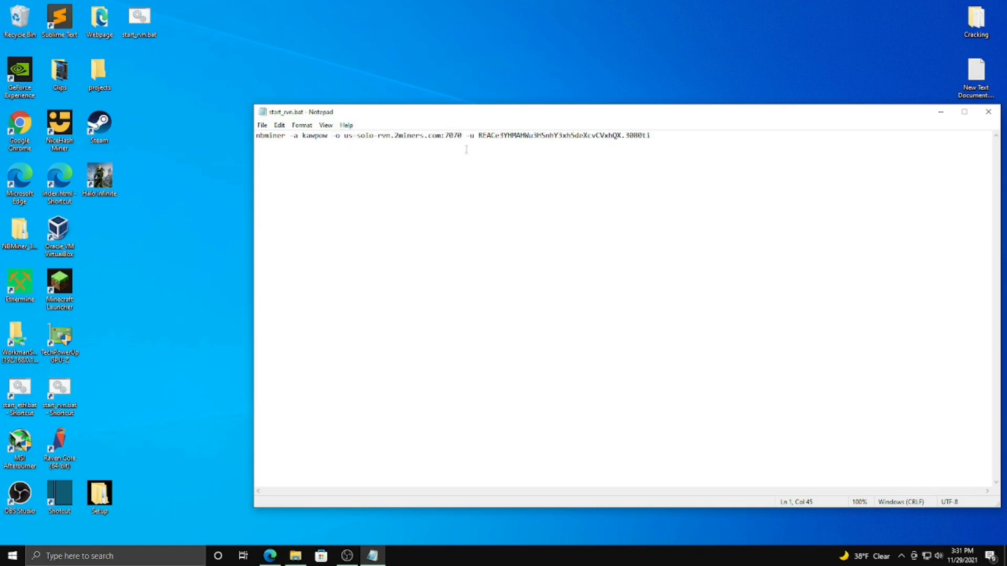
Switch to Edge, open the Solo Ravencoin RVN Mining Pool - 2Miners search result, and maximize the browser window
click(270, 555)
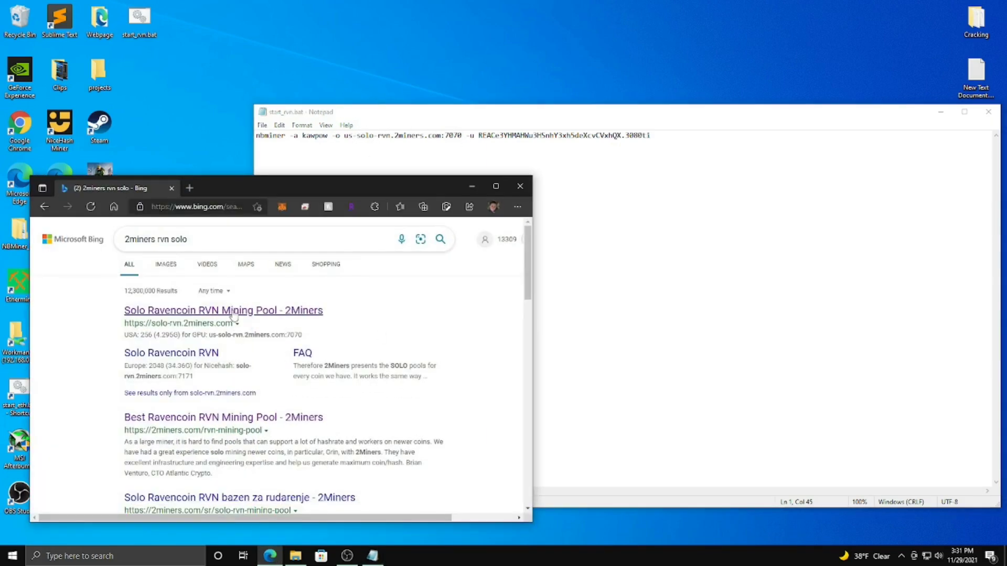
click(233, 312)
drag(366, 183, 561, 1)
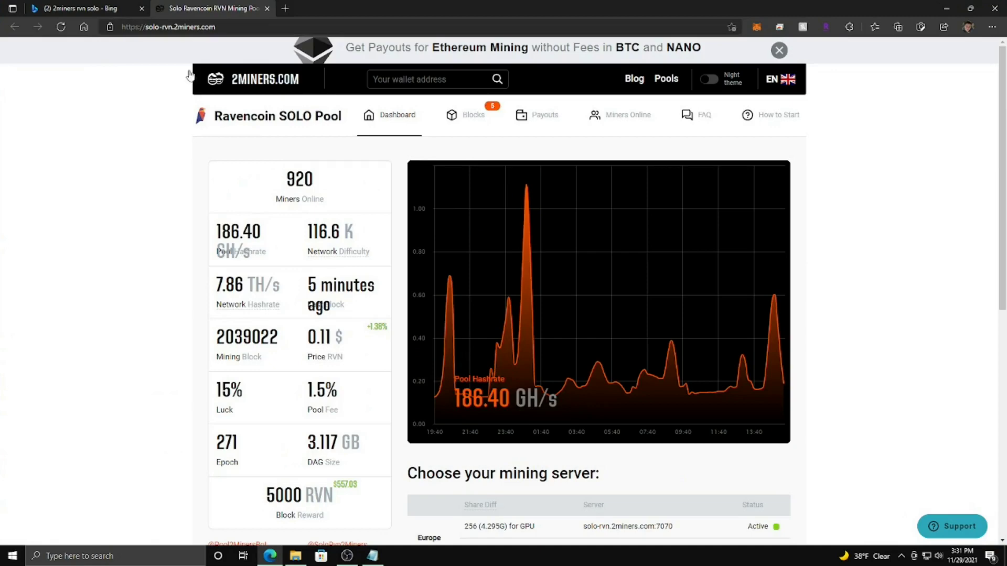
Look up the USA GPU server address in the pool page's list of mining servers and highlight it
scroll(261, 263, down, 4)
scroll(260, 263, down, 2)
click(84, 7)
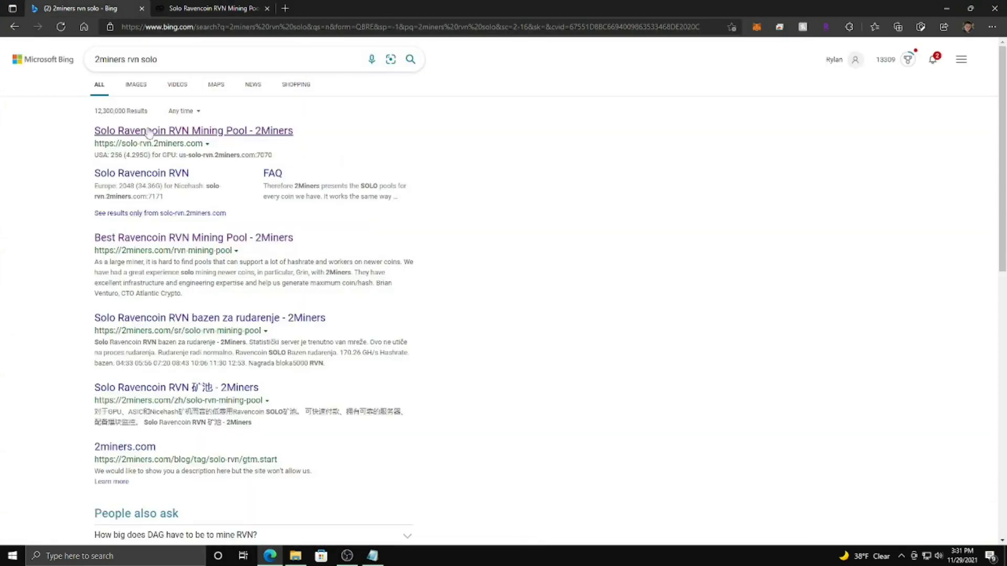
key(ctrl+Tab)
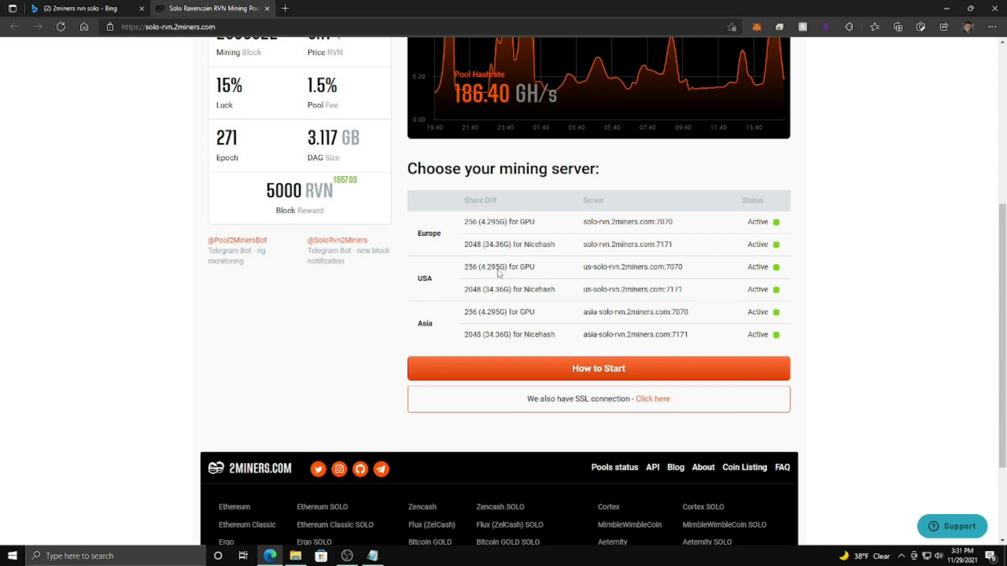
drag(581, 270, 689, 268)
click(604, 276)
Minimize the browser and examine the server and wallet address portions of the start_rvn.bat command
click(946, 8)
drag(344, 135, 625, 136)
click(458, 132)
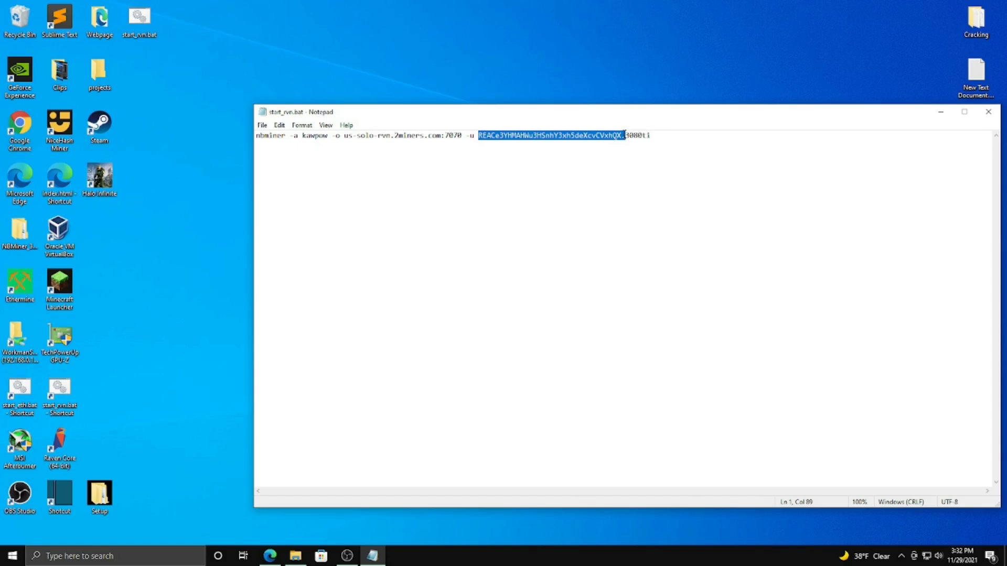
click(573, 146)
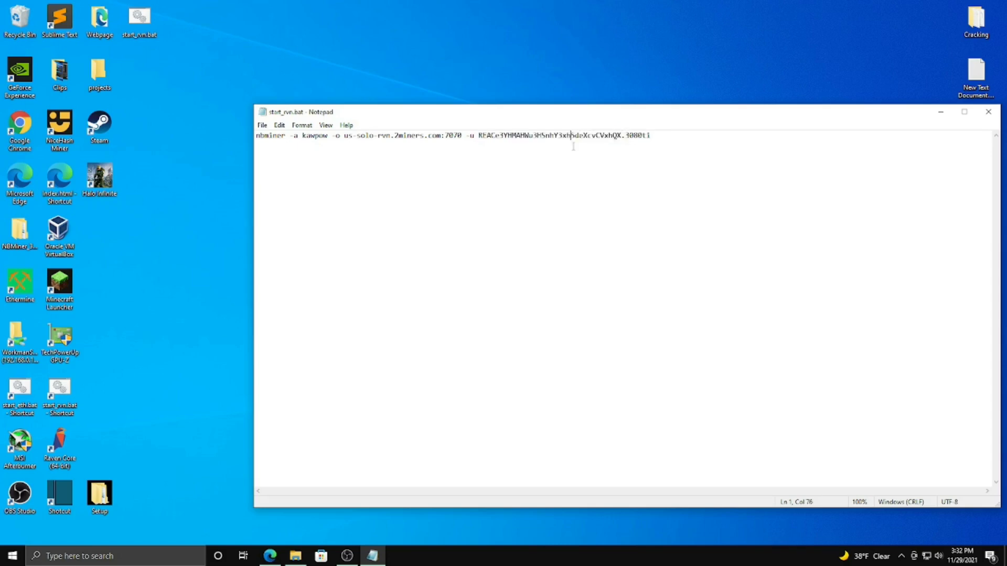
Fill in a receive request labelled miner in the Raven Core wallet, then close the wallet window without requesting payment
click(76, 450)
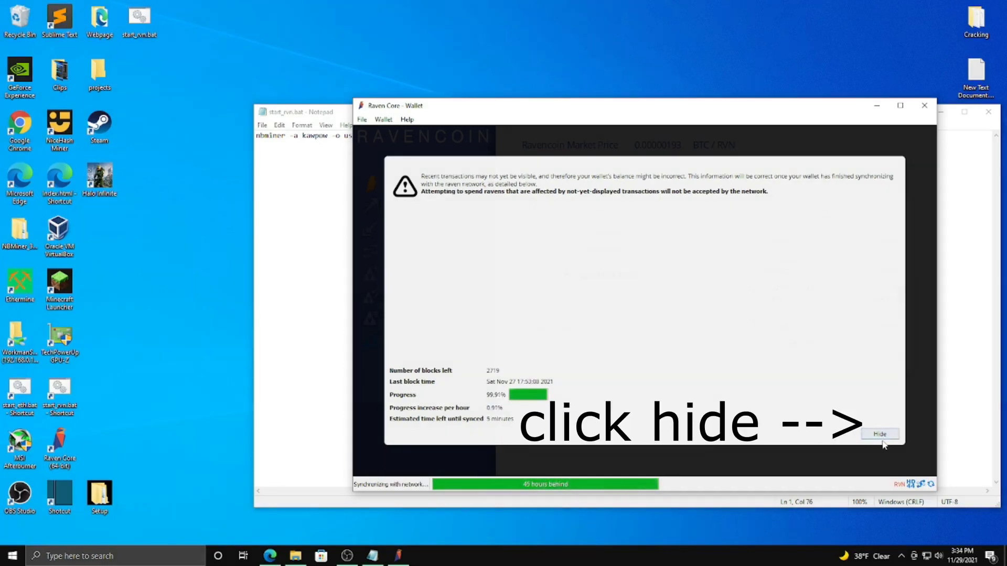
click(881, 435)
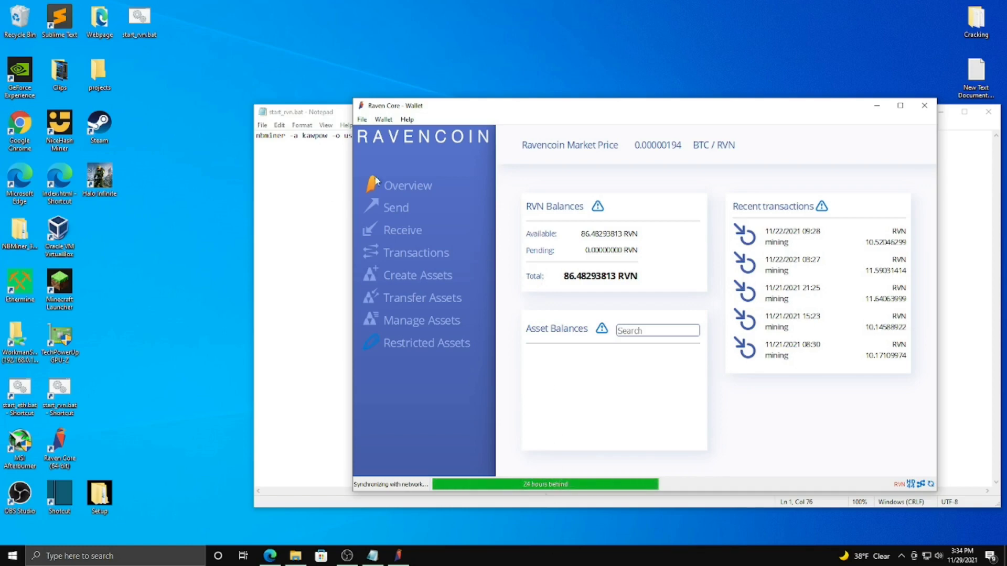
click(408, 233)
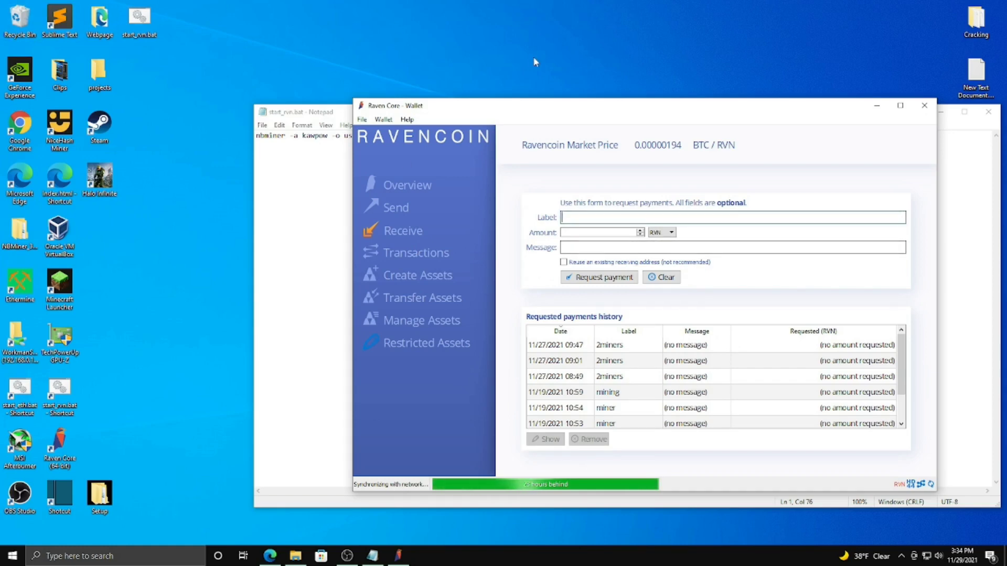
text(miner)
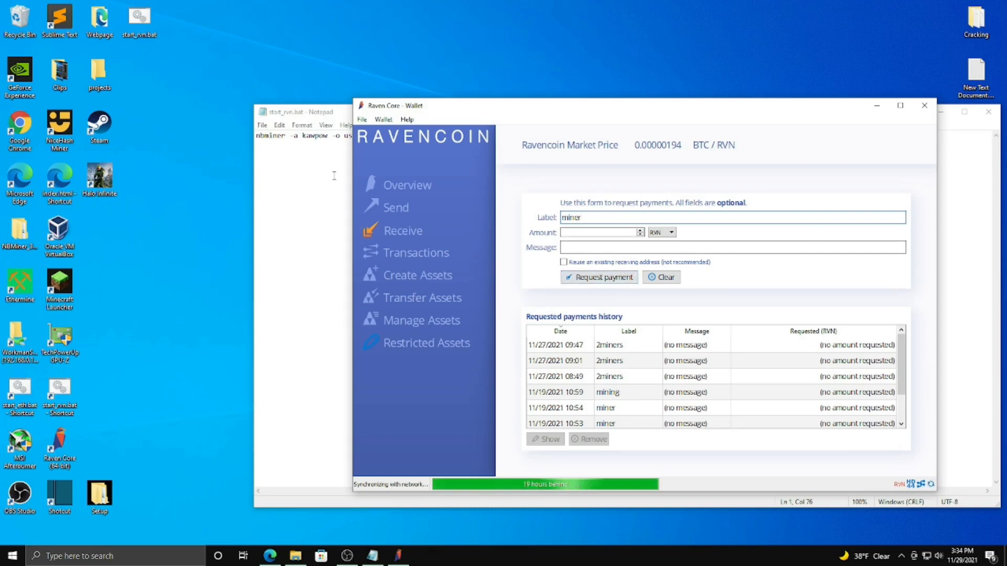
click(303, 150)
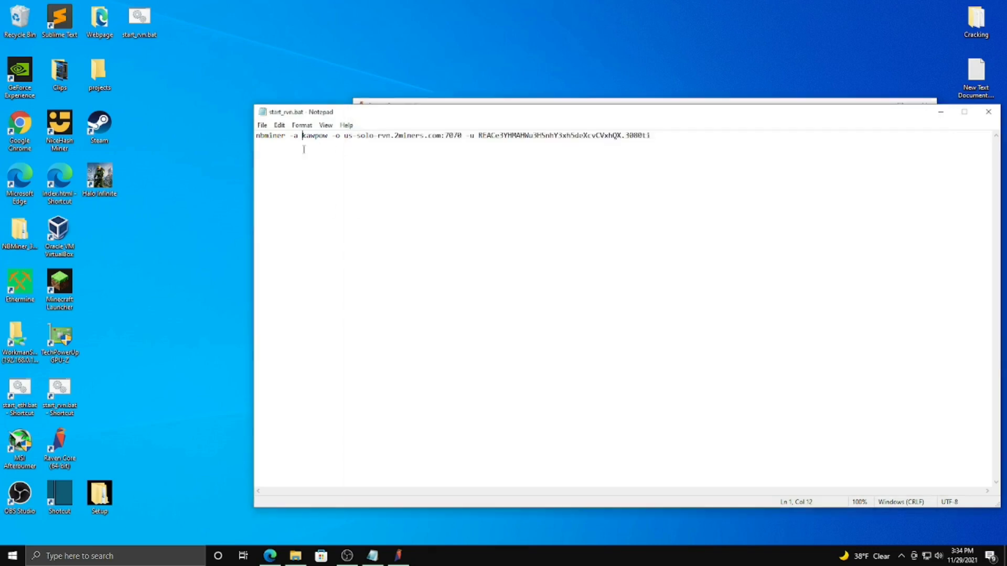
click(665, 101)
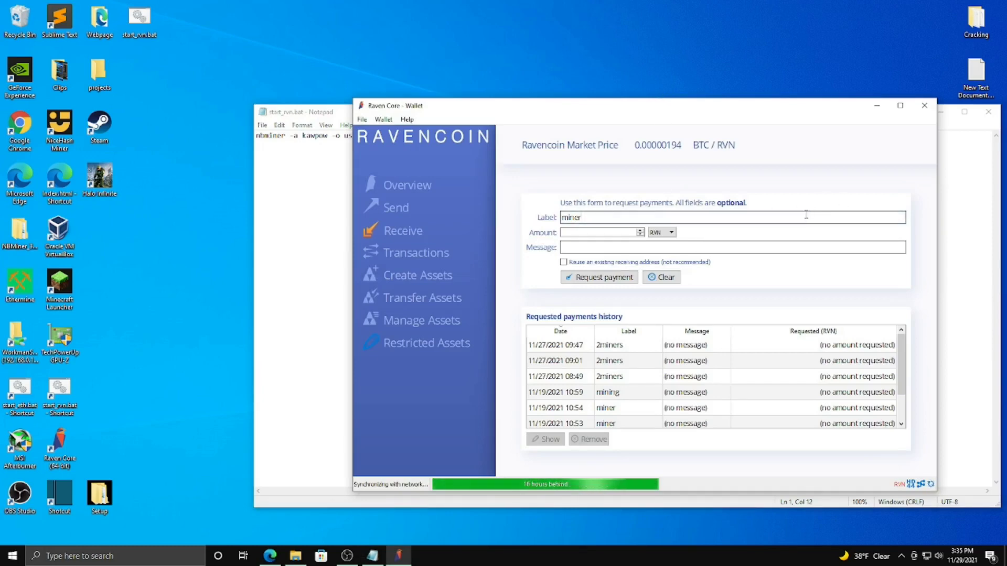
click(923, 106)
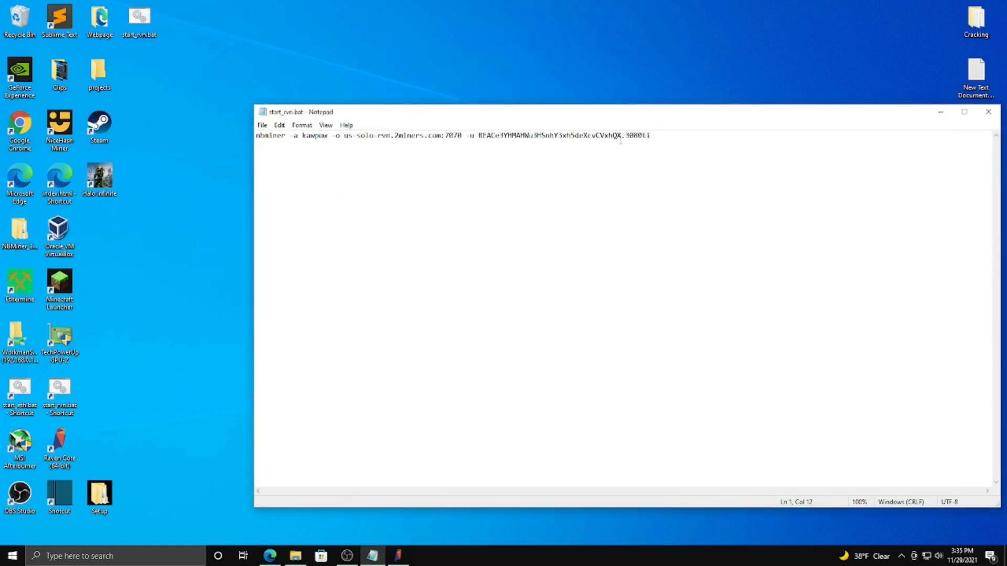
Highlight the worker name 3080ti at the end of the start_rvn.bat command, then close the file
click(653, 135)
drag(627, 135, 674, 135)
click(648, 136)
drag(622, 136, 652, 135)
click(651, 136)
drag(646, 121, 495, 117)
click(839, 106)
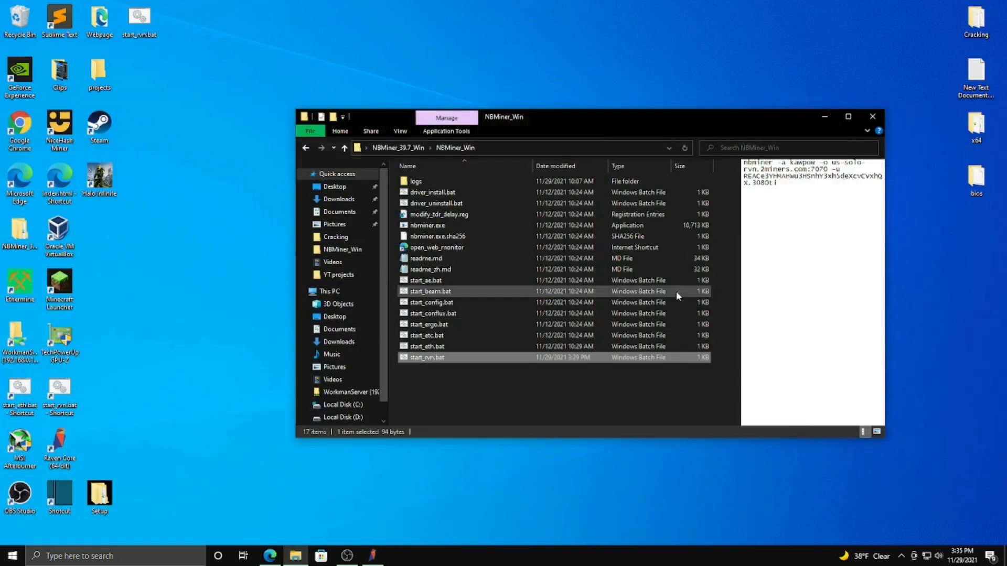
Run start_rvn.bat, close its console window, and run the batch file again to start mining
click(418, 382)
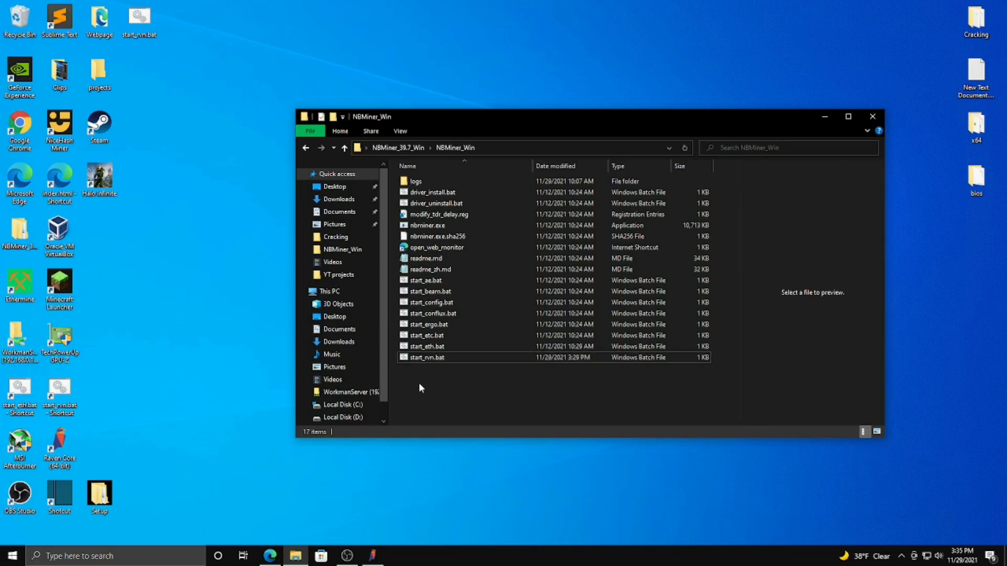
double_click(451, 358)
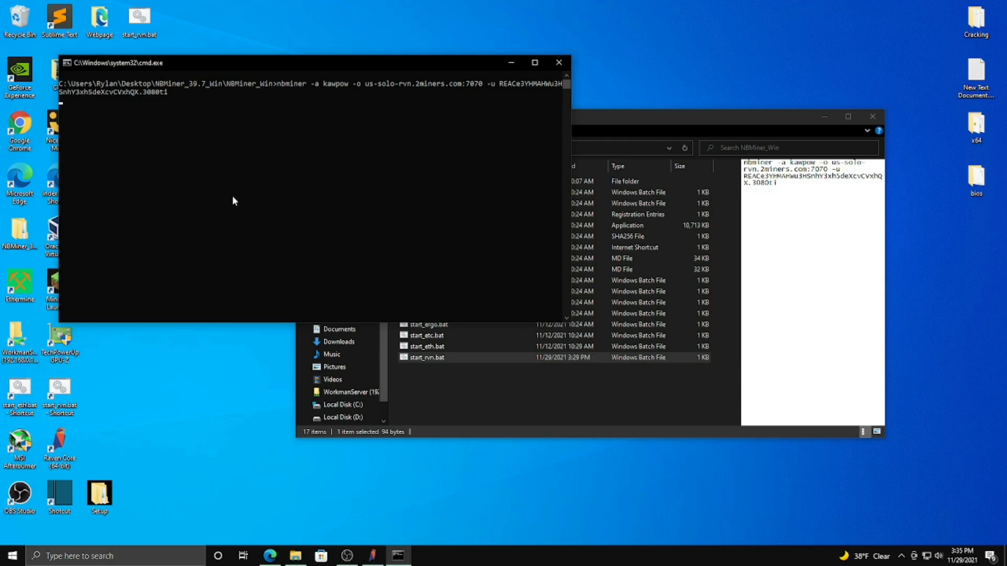
click(559, 63)
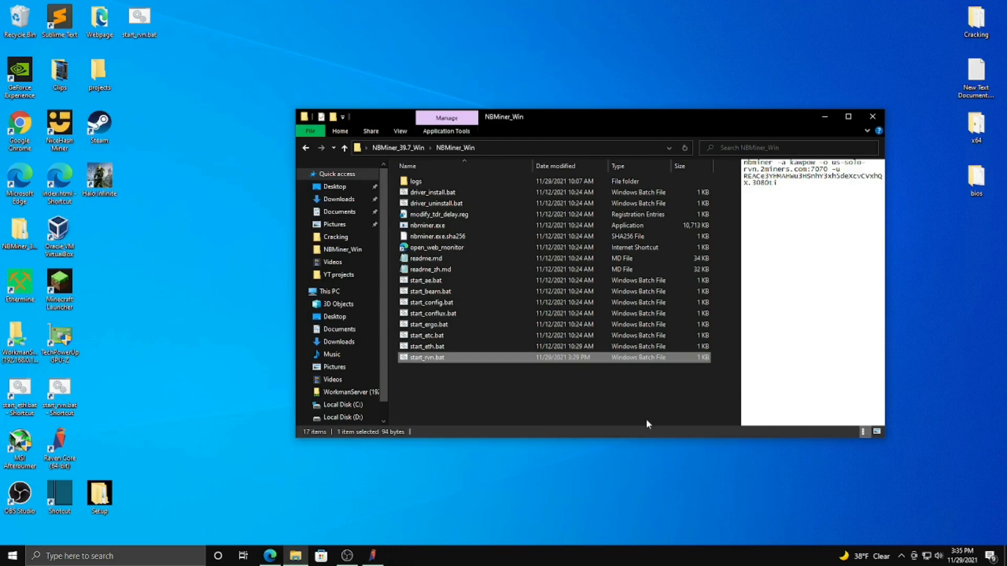
double_click(482, 359)
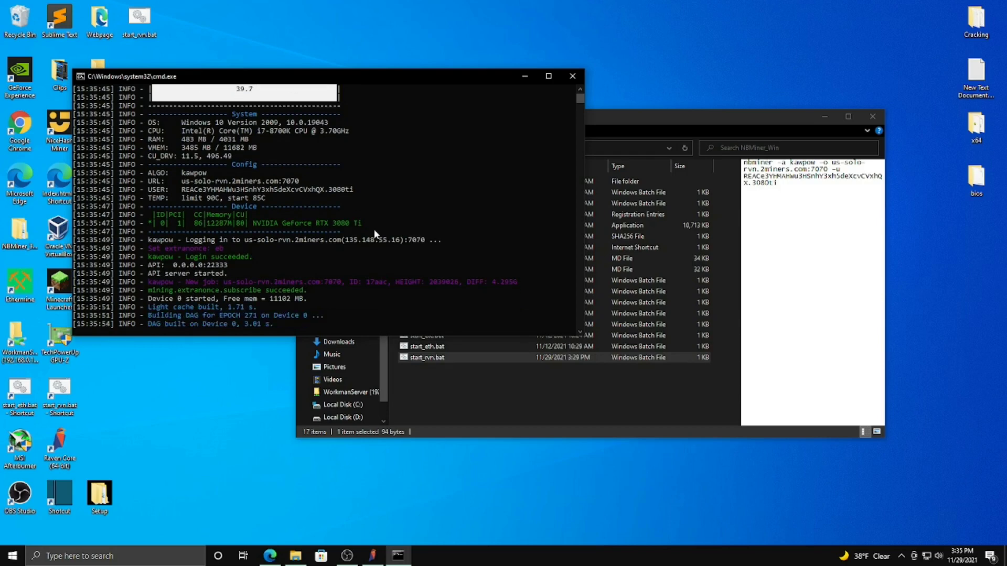
Reopen start_rvn.bat for editing, copy only the wallet address from the command, and minimize the file
click(472, 357)
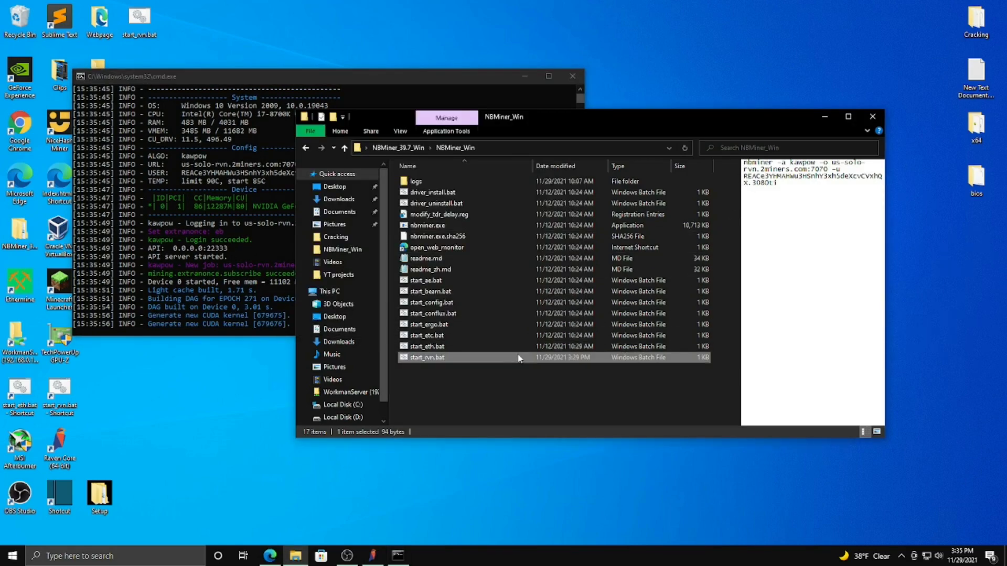
right_click(426, 358)
click(402, 155)
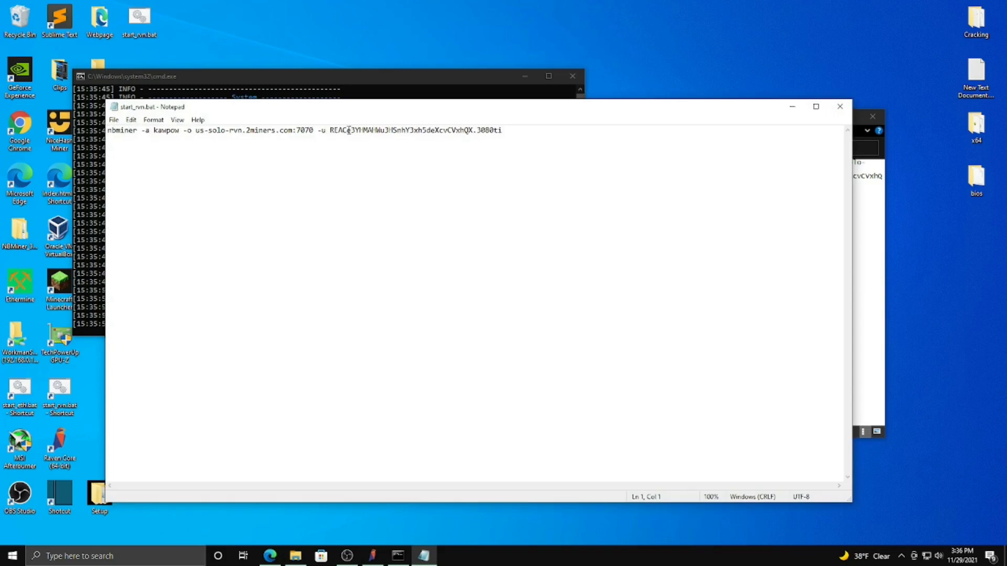
drag(330, 130, 473, 131)
key(ctrl+c)
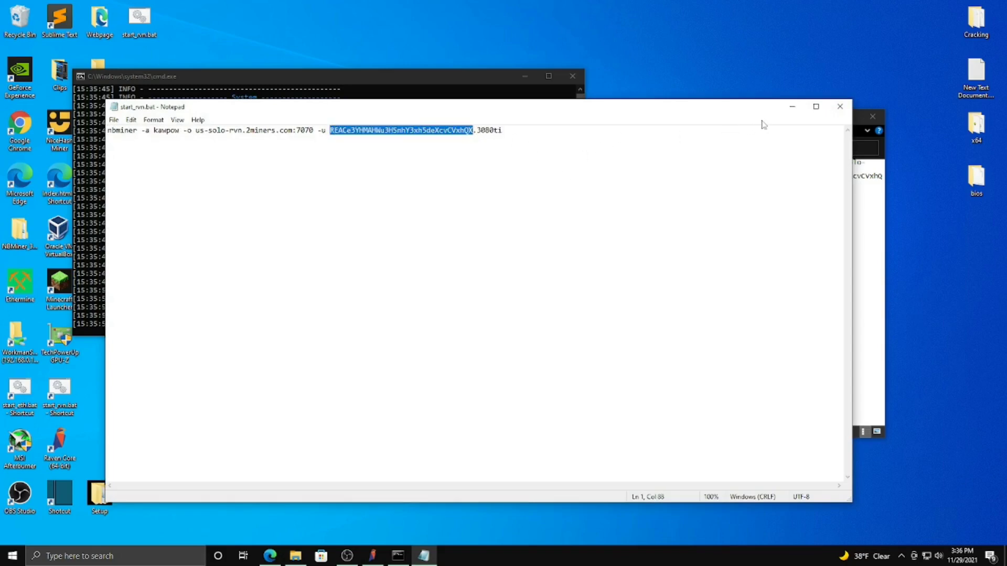
click(792, 106)
Paste the copied wallet address into the 2Miners wallet search in Edge and look up its miner statistics
click(270, 556)
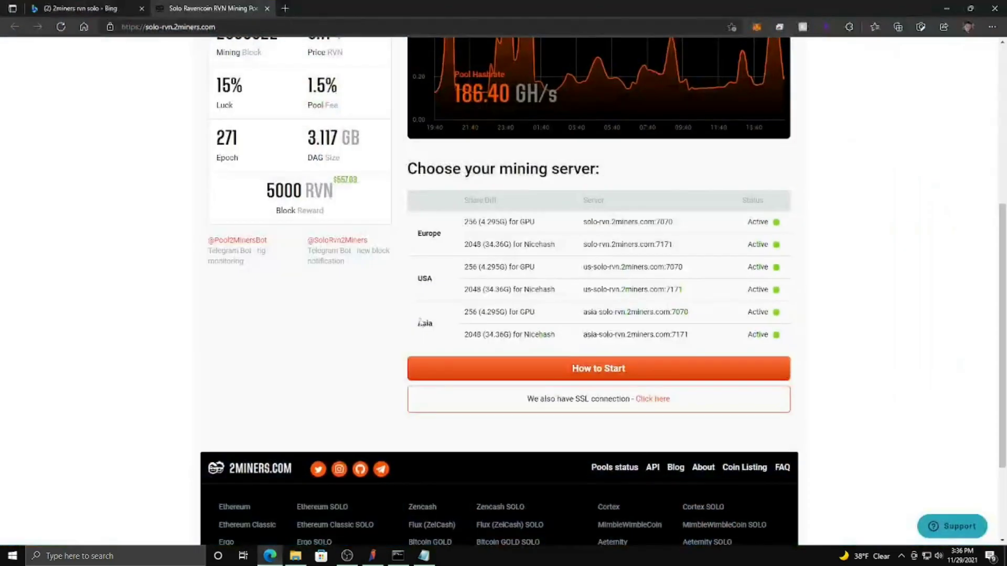
scroll(419, 162, up, 5)
click(435, 78)
key(ctrl+v)
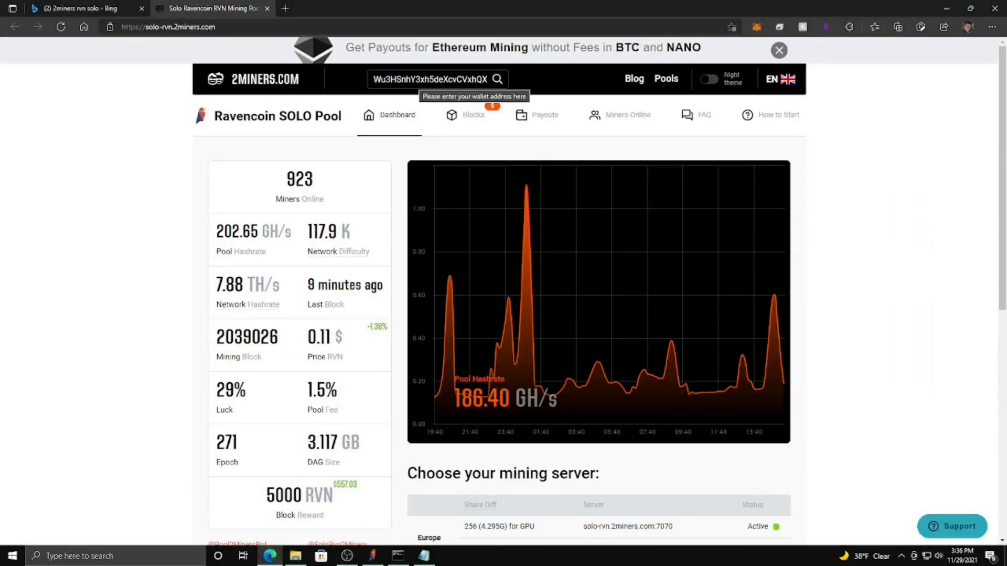
click(497, 79)
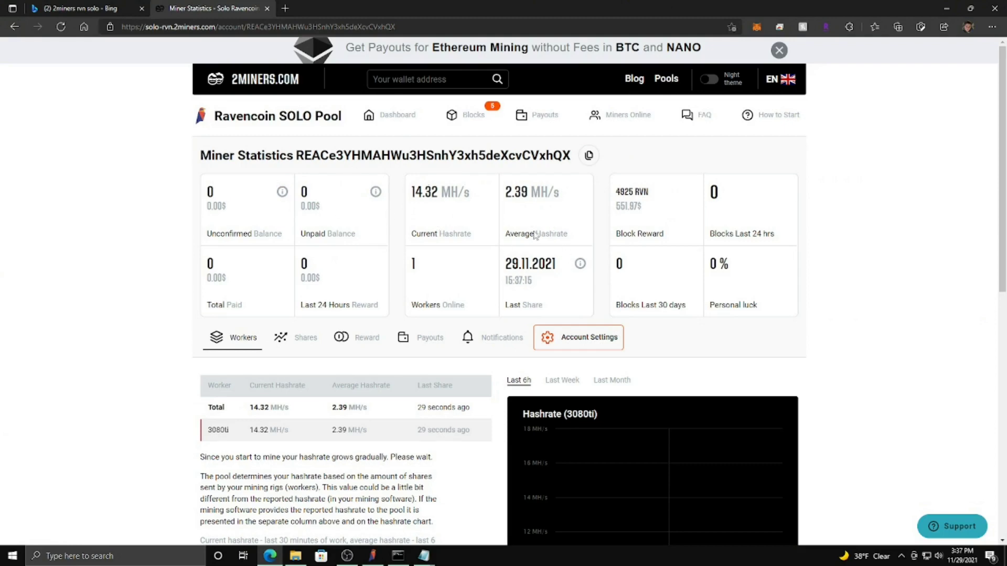
Check the current hashrate on the miner statistics page and compare it with the running NBMiner console
drag(423, 192, 451, 193)
click(454, 193)
click(398, 556)
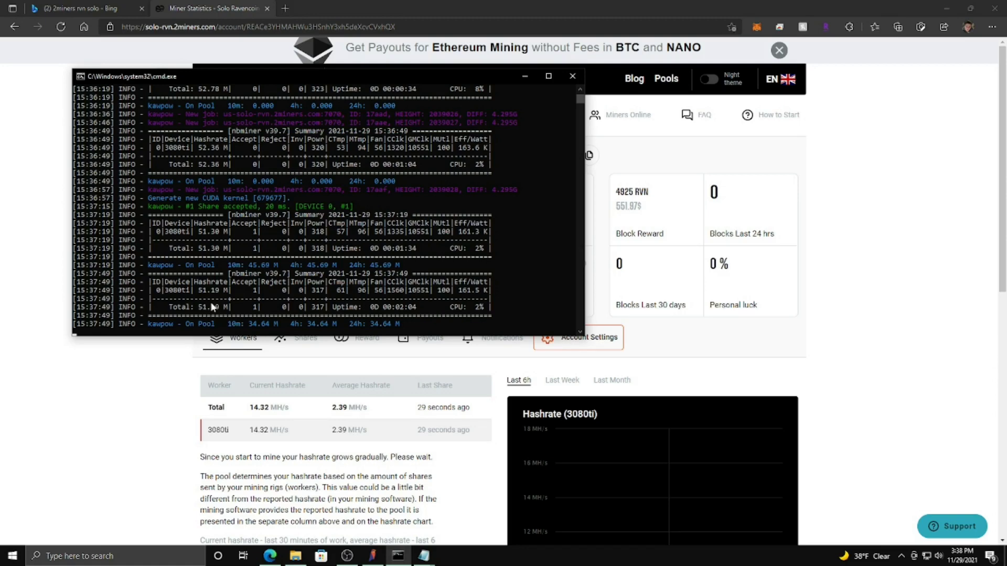
Bring the miner statistics page back in front of the console and check the personal luck value
click(54, 407)
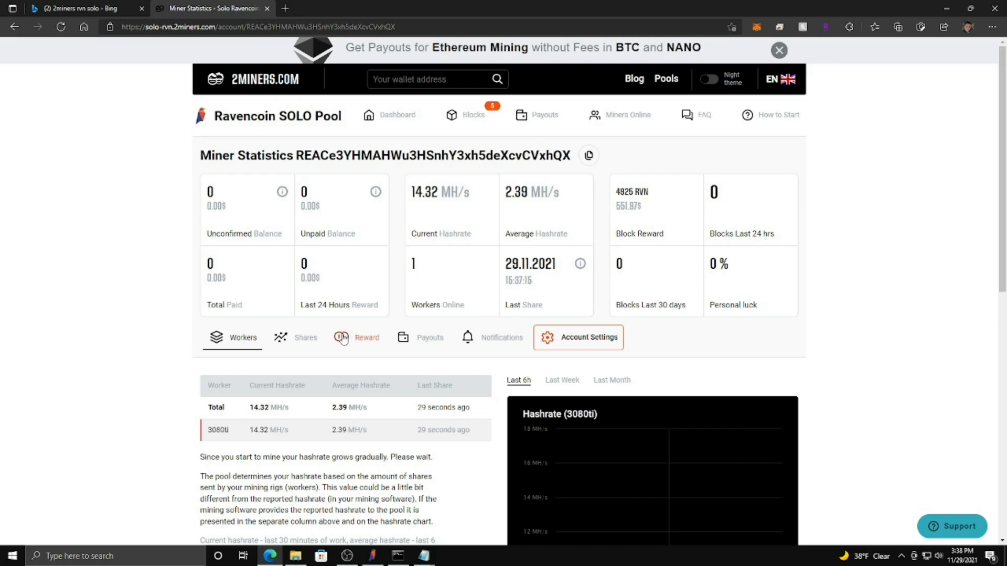
scroll(454, 325, down, 1)
scroll(454, 325, up, 1)
double_click(713, 265)
click(715, 266)
Open the Ravencoin SOLO pool's blocks list and examine the luck percentages of the most recent matured blocks
click(470, 117)
scroll(409, 242, down, 2)
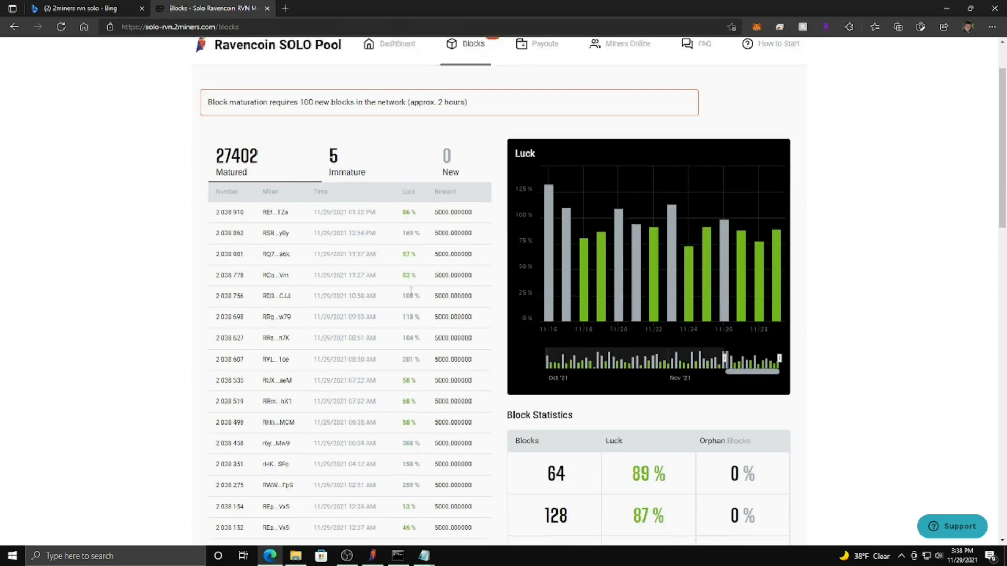
drag(406, 208, 411, 208)
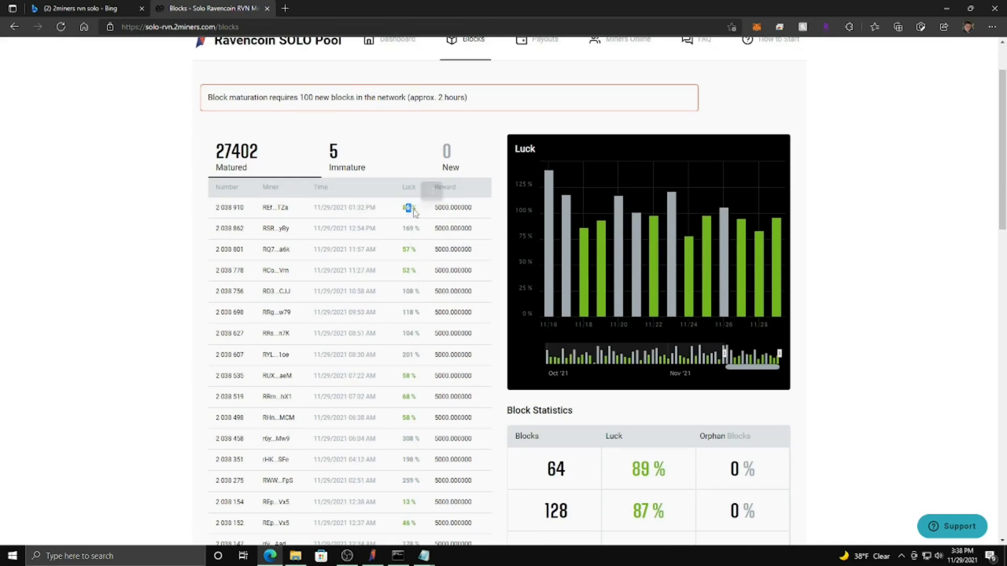
click(410, 229)
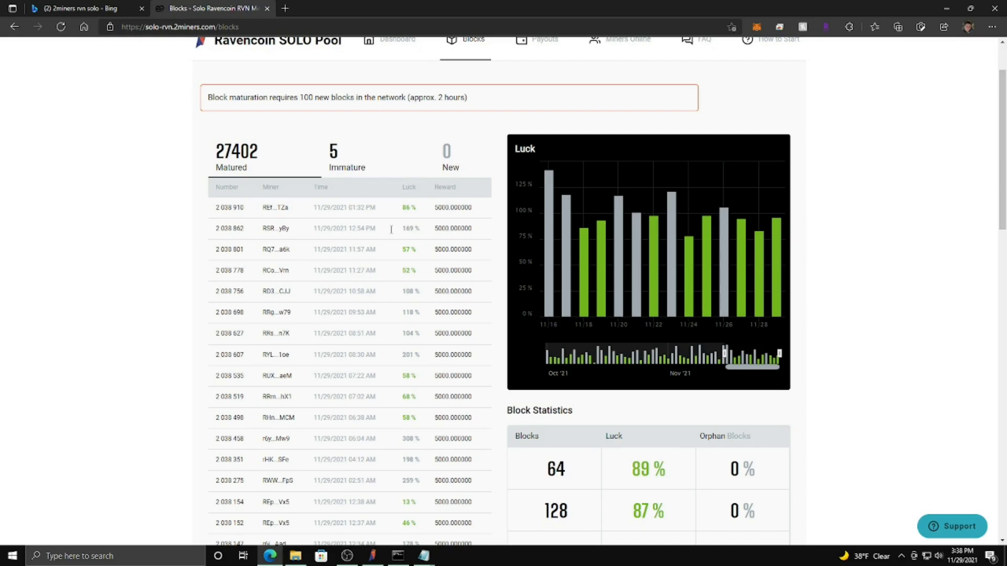
double_click(404, 210)
click(410, 233)
double_click(406, 250)
click(407, 268)
Open the Ravencoin SOLO pool's dashboard to view the overall pool and network statistics
scroll(295, 108, up, 2)
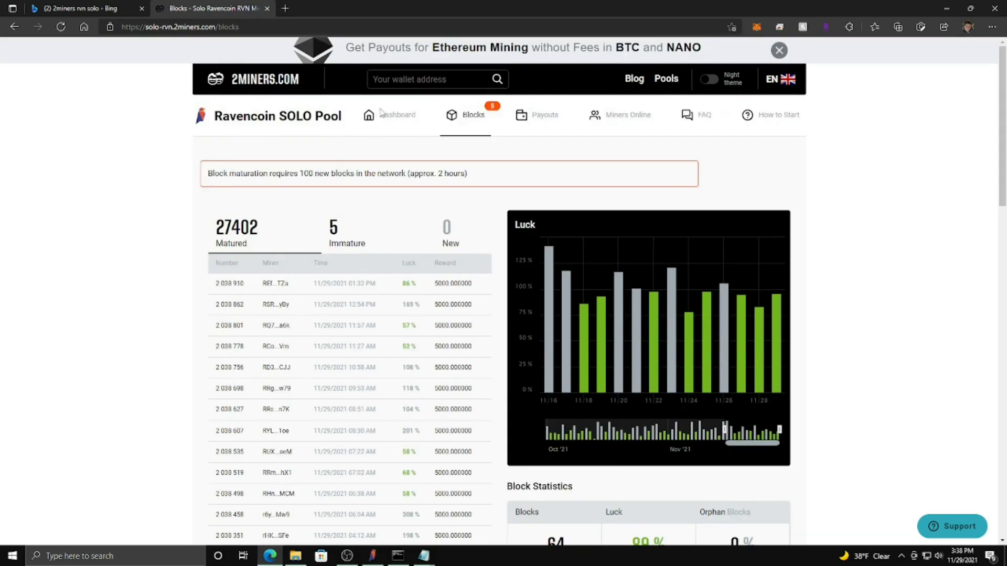
click(386, 116)
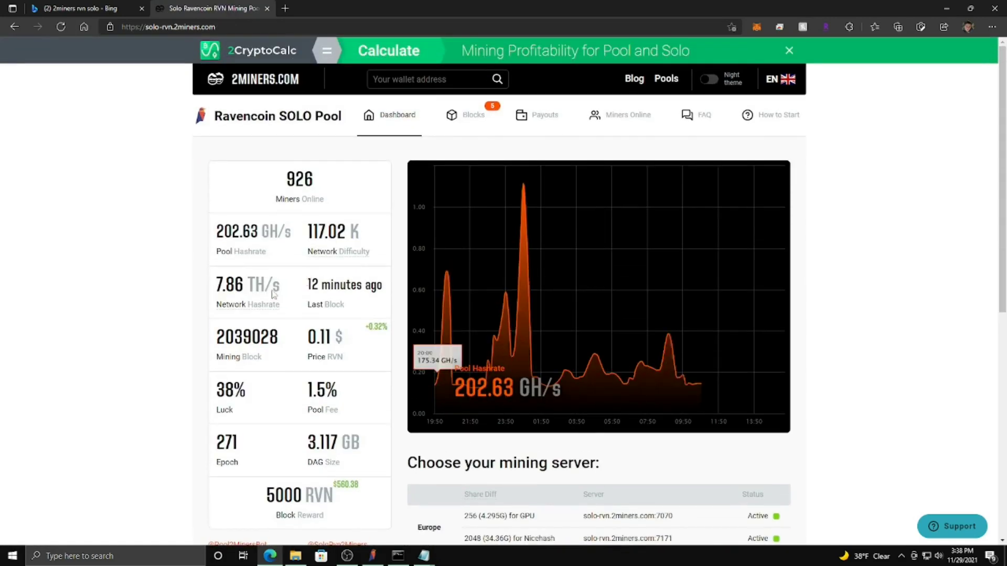